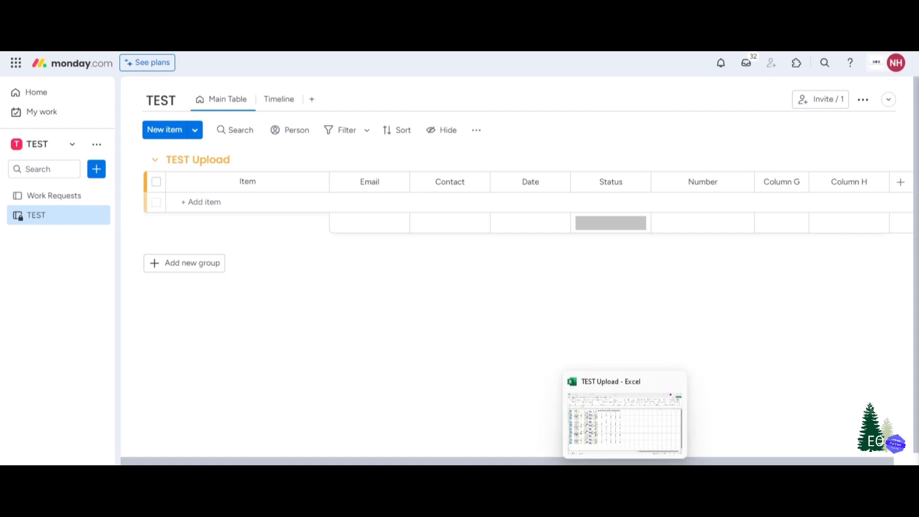
- Compare the Name, Email and Date columns of the TEST Upload workbook in Excel with the TEST board's columns and available column types
click(628, 459)
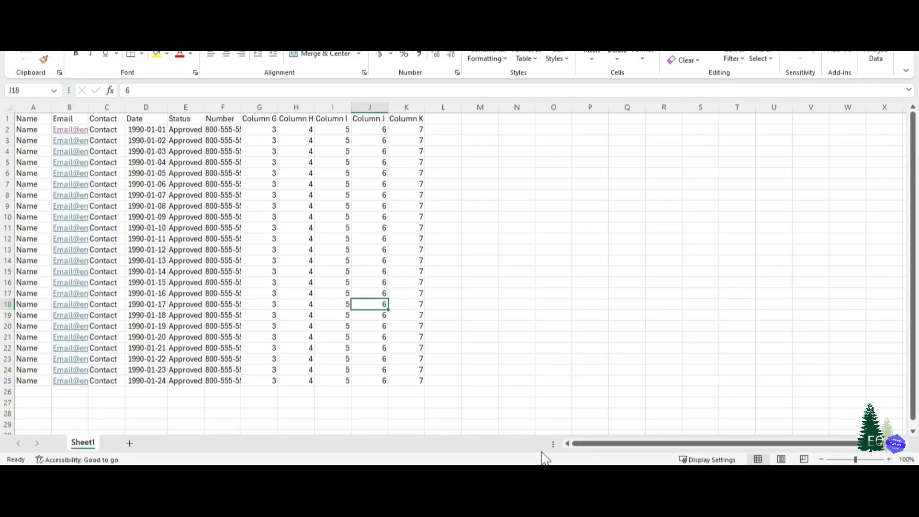
click(626, 464)
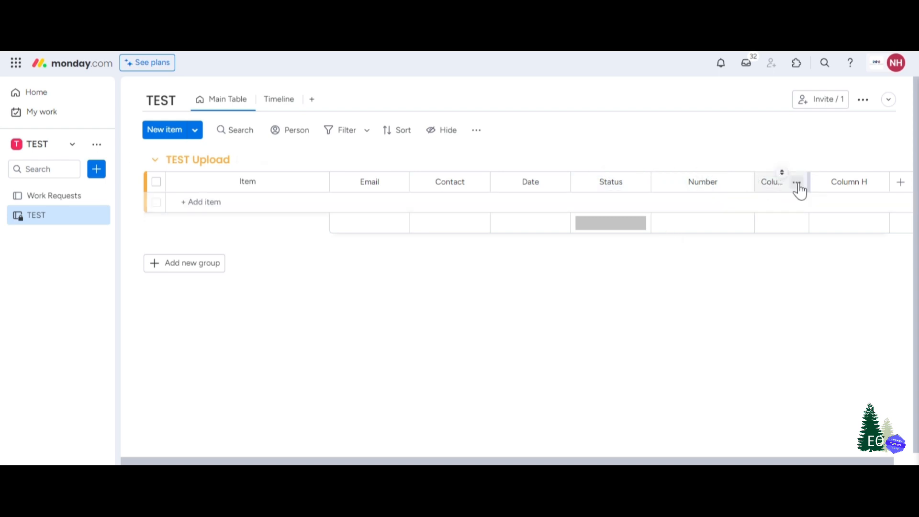
click(901, 182)
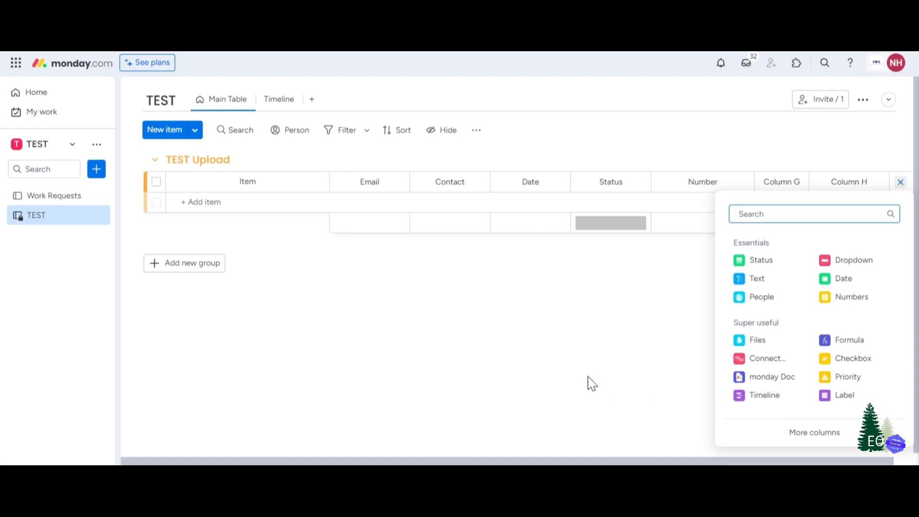
click(557, 376)
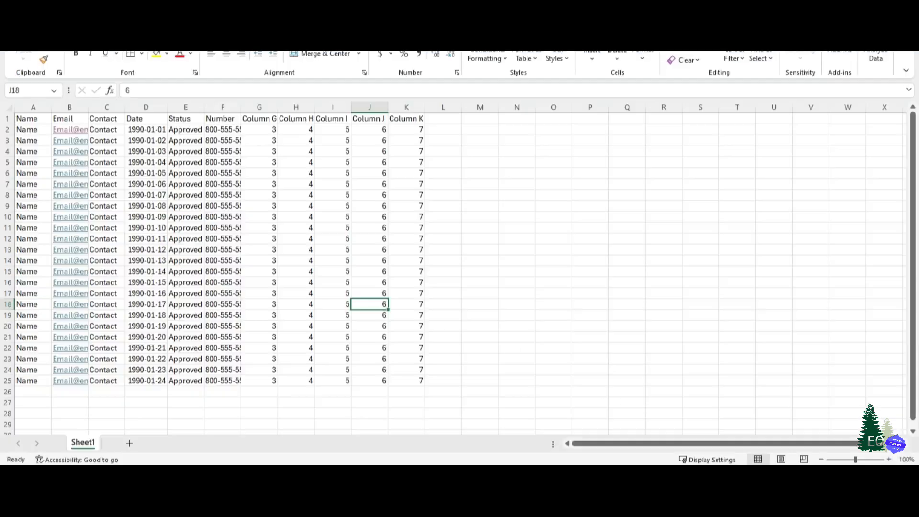
click(31, 119)
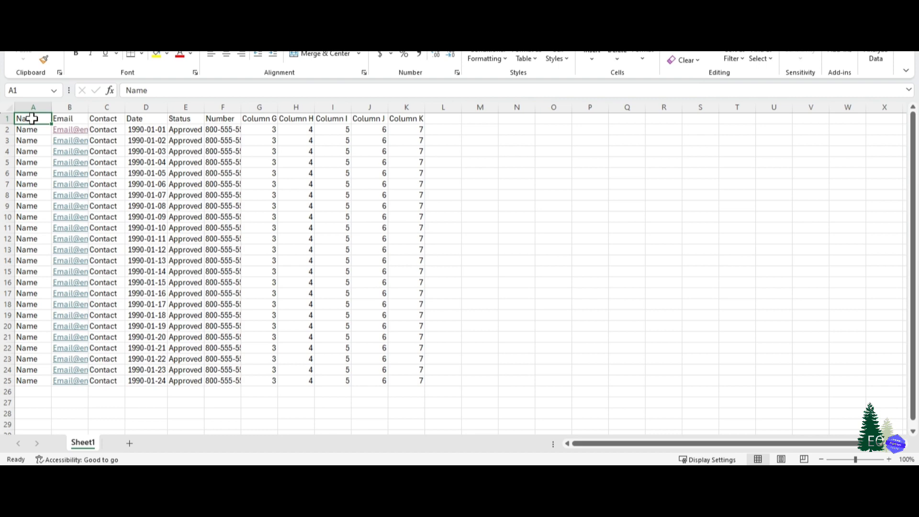
click(67, 119)
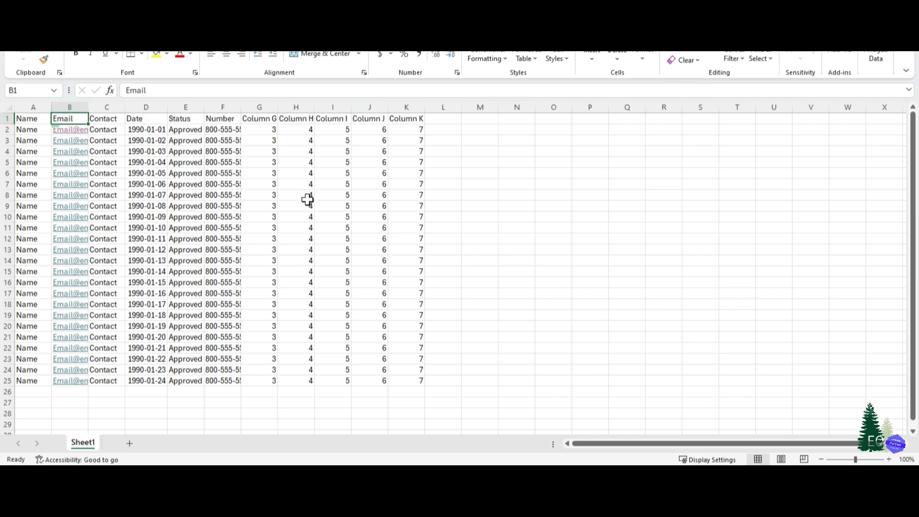
click(152, 130)
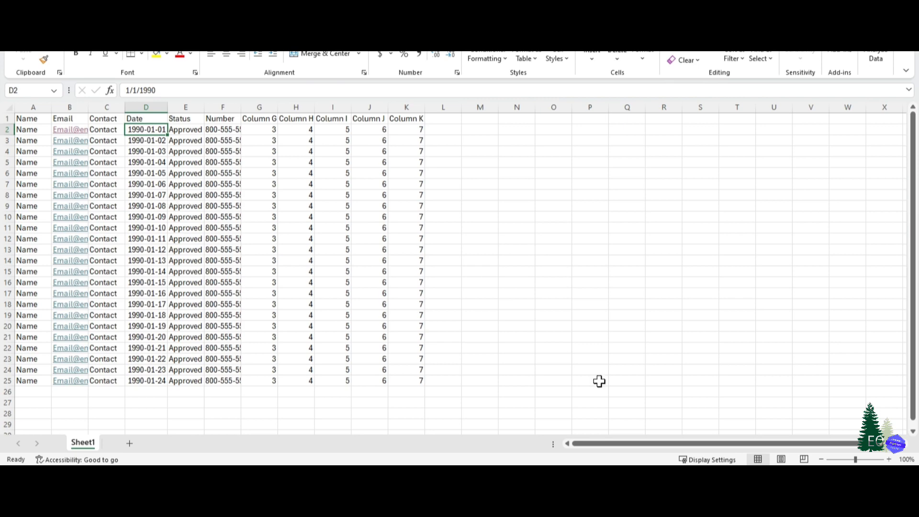
- Switch to the TEST board in Chrome and start importing items from Excel into it
mouse_move(612, 477)
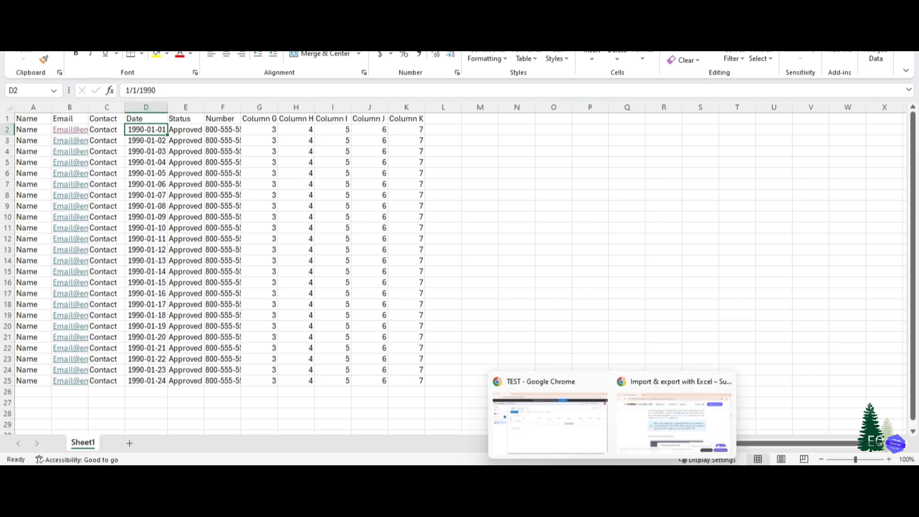
click(560, 424)
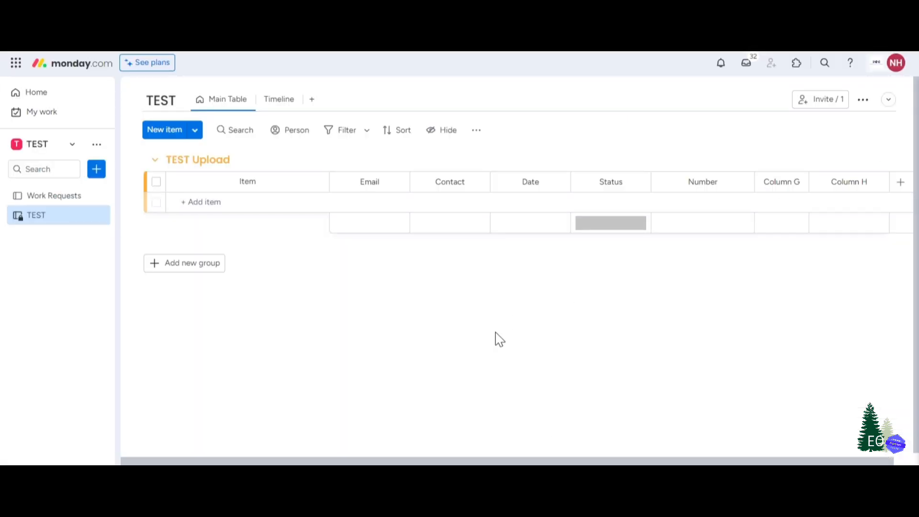
click(864, 102)
mouse_move(768, 235)
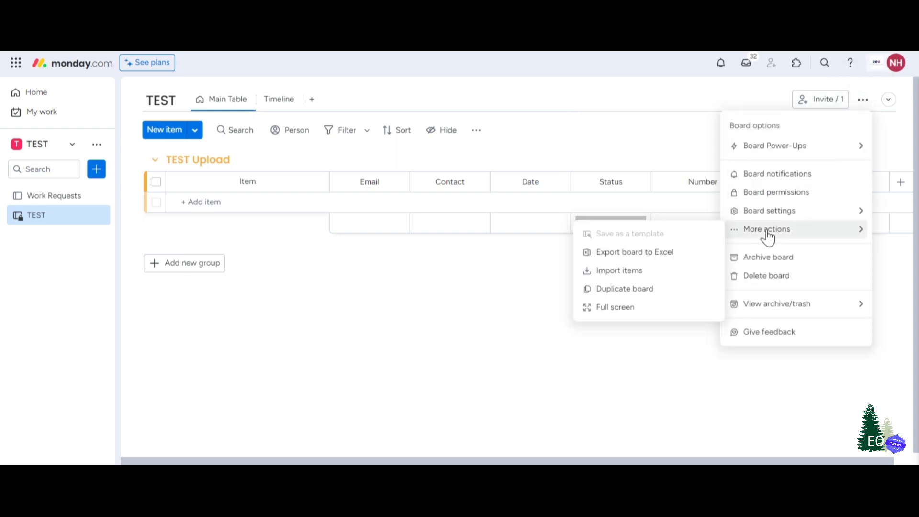
click(621, 272)
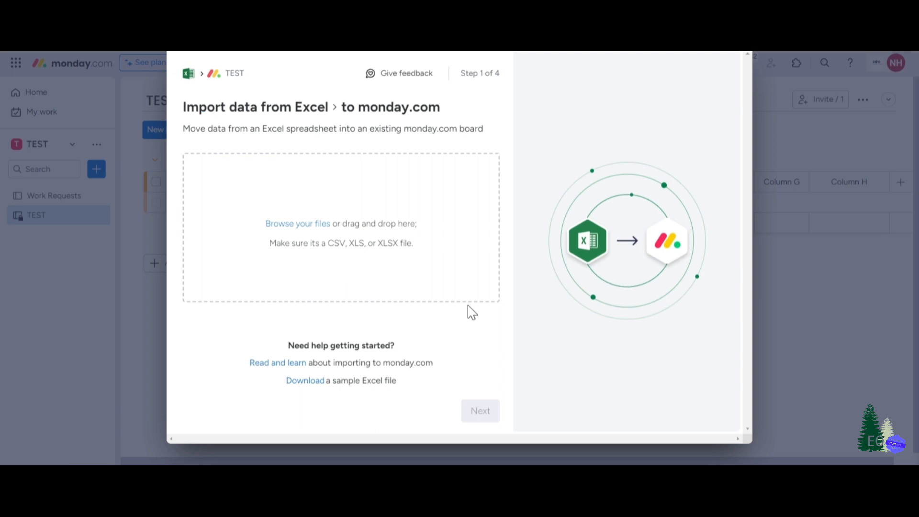
- Upload the TEST Upload Excel file as the import source and continue to data mapping
click(302, 225)
click(202, 71)
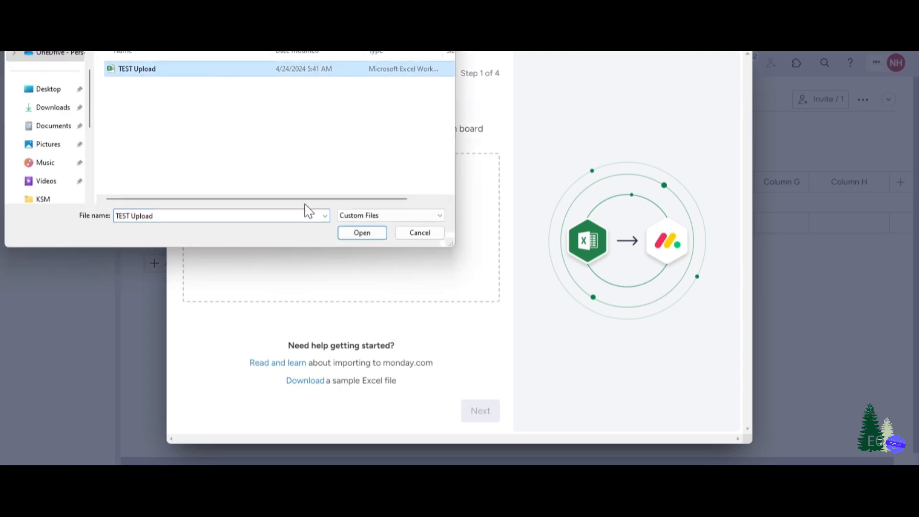
click(364, 235)
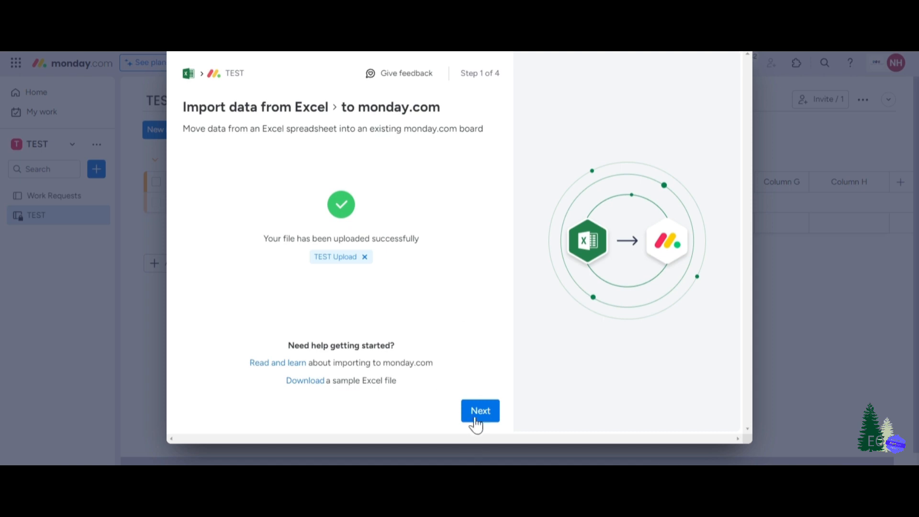
click(479, 413)
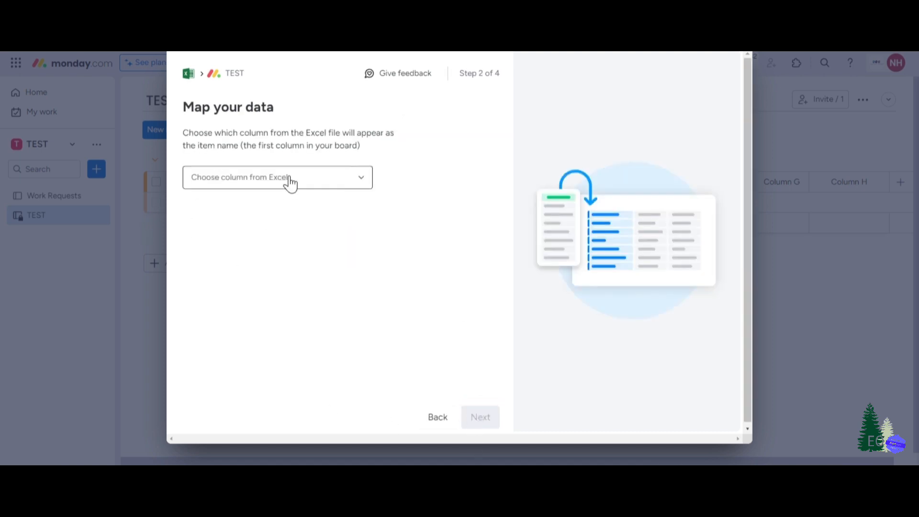
- Use Column A from the Excel file as the item name and proceed to column mapping
click(328, 188)
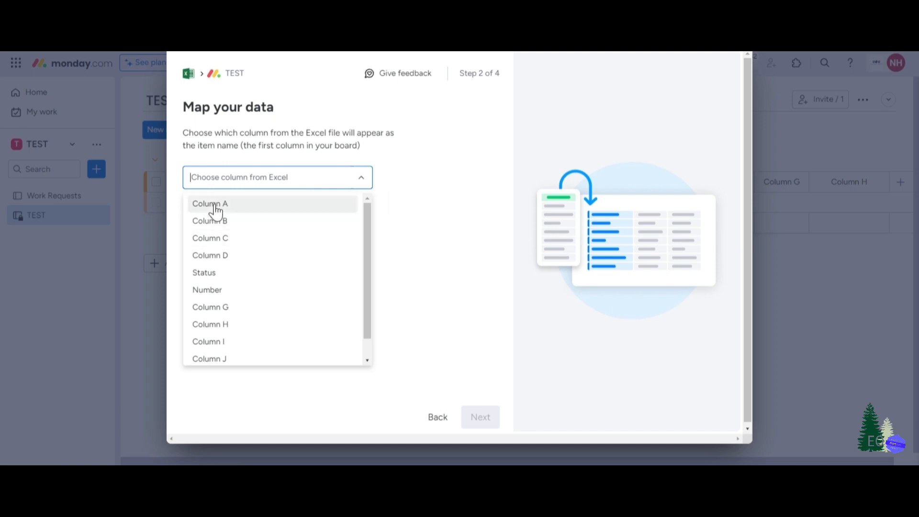
click(215, 206)
click(478, 422)
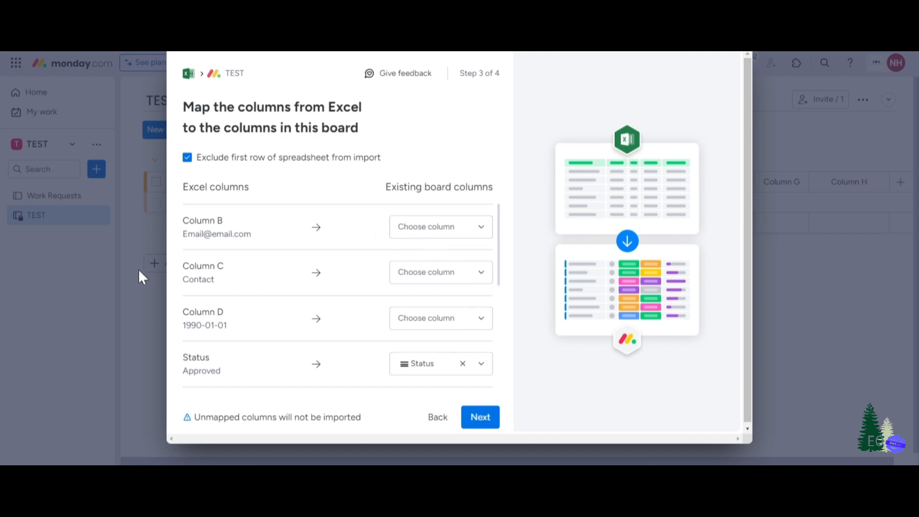
- Map Excel Column B to Email, Column C to Contact, Column D to Date, and Status to the board's Status column
click(427, 243)
click(427, 240)
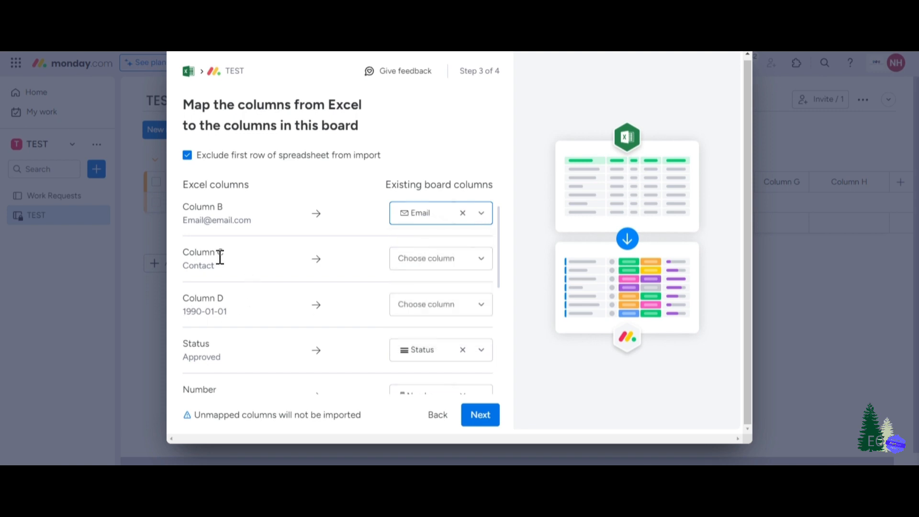
click(421, 258)
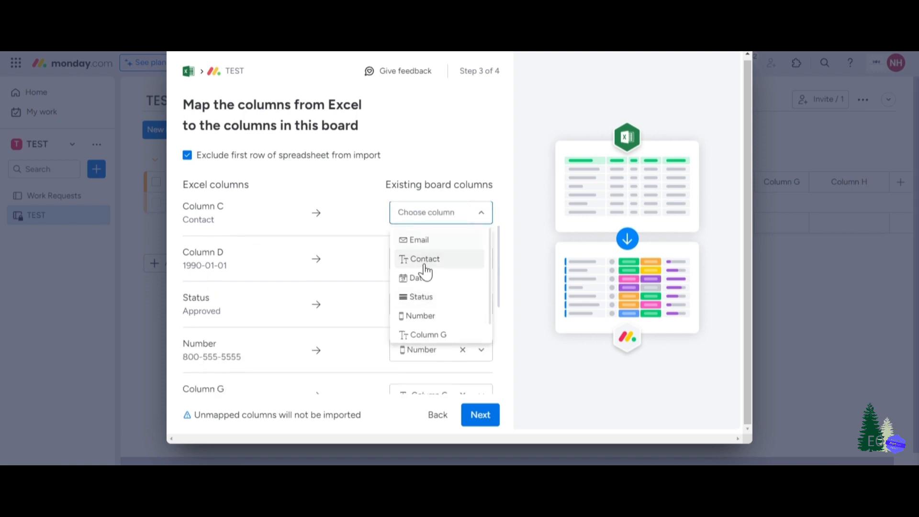
click(421, 261)
click(450, 256)
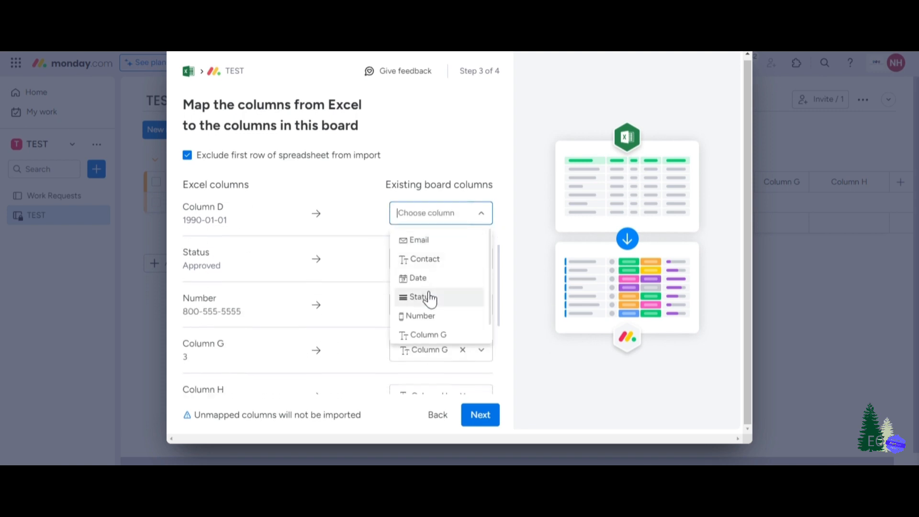
click(427, 282)
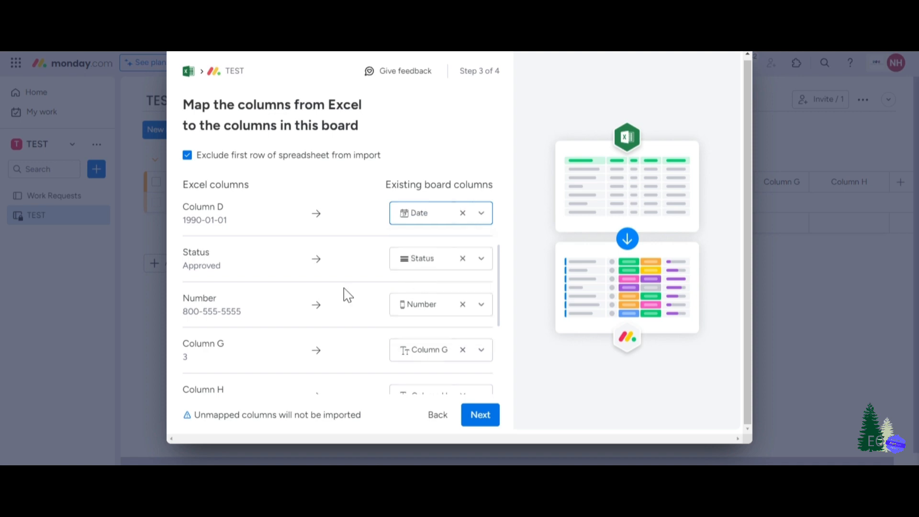
click(442, 266)
click(445, 299)
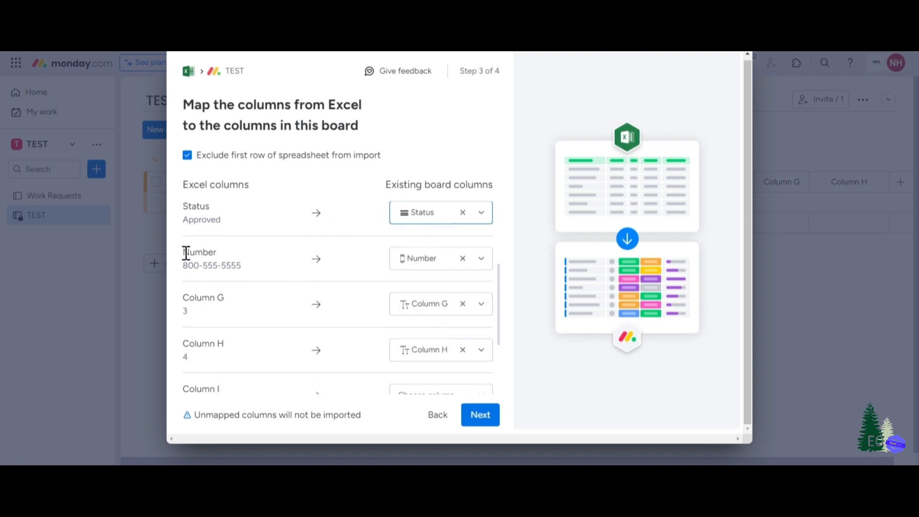
- Leave Excel Columns I, J and K unmapped and start the import with duplicates handled by Create new items
scroll(210, 294, down, 1)
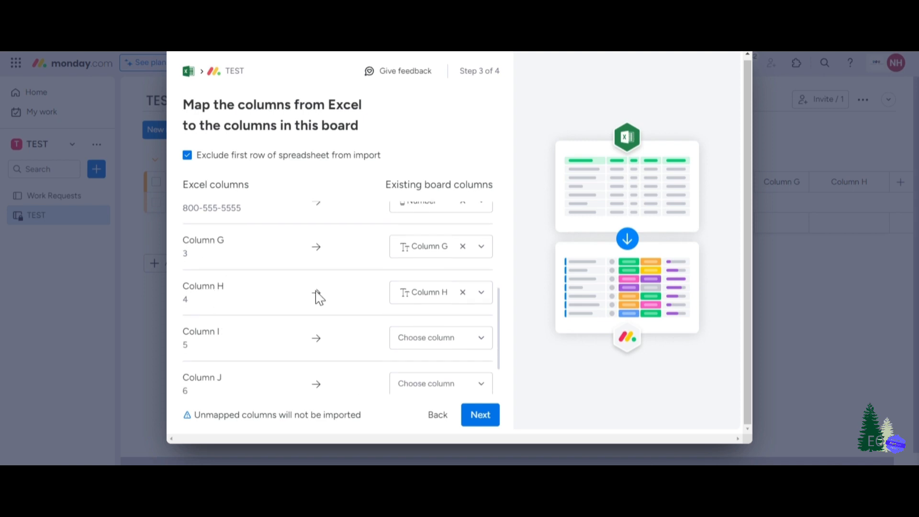
scroll(268, 316, down, 1)
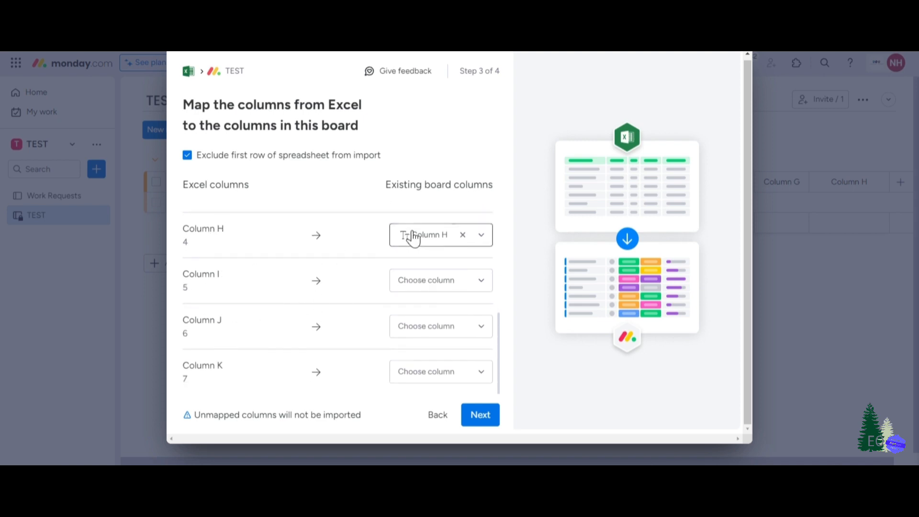
click(433, 281)
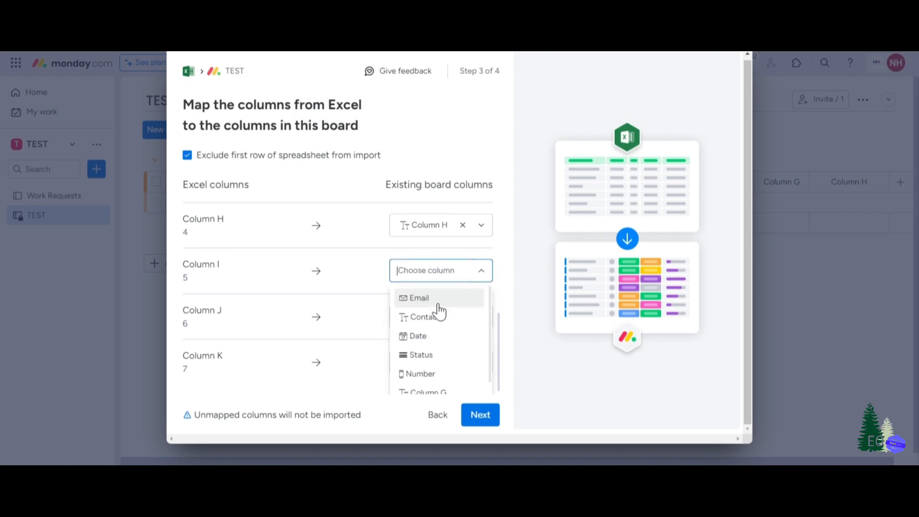
scroll(425, 363, down, 1)
click(236, 273)
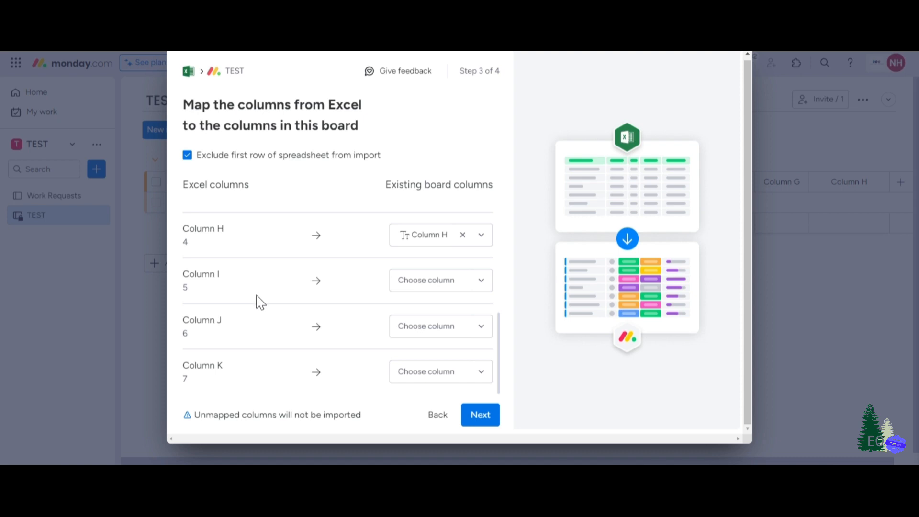
click(481, 414)
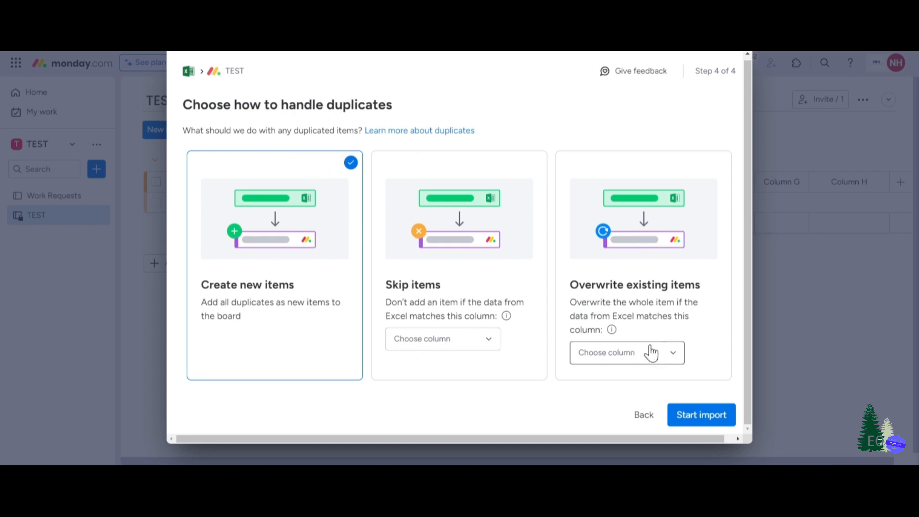
click(689, 420)
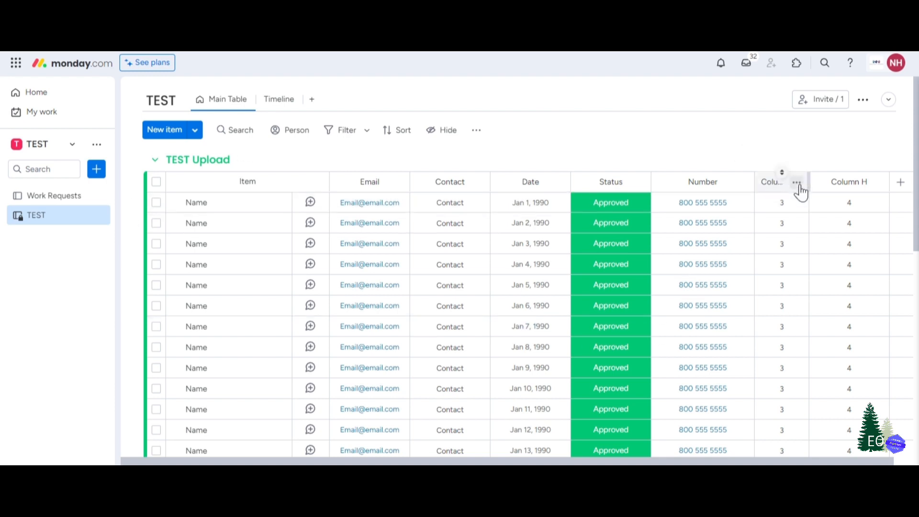
- Change the column type of Column G to Dropdown and keep the changes
click(797, 183)
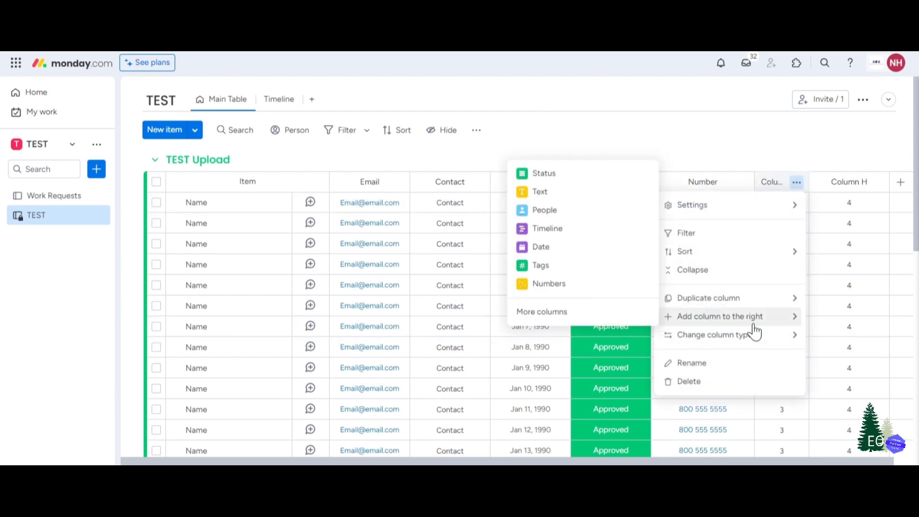
mouse_move(754, 341)
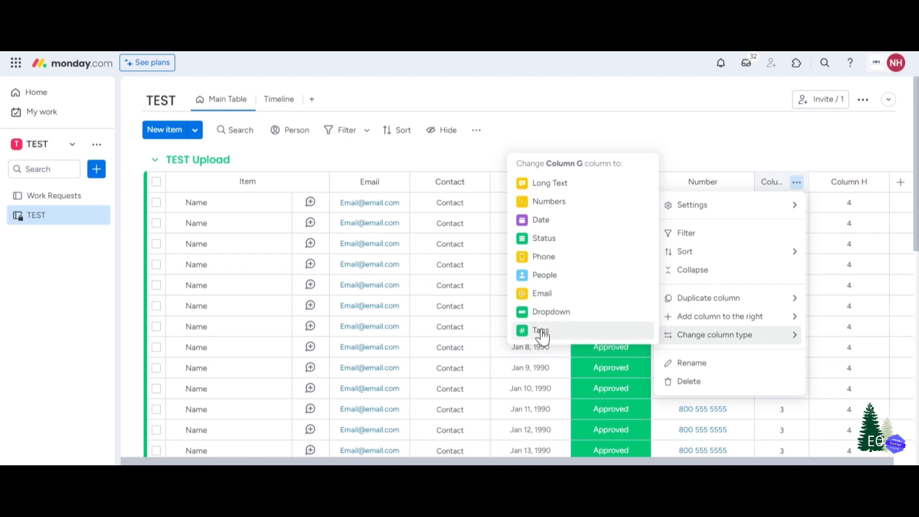
click(543, 314)
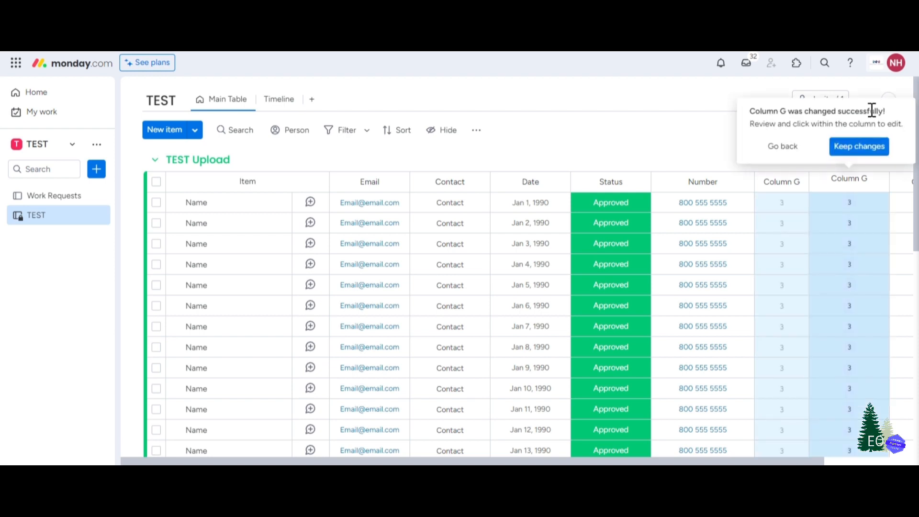
click(850, 150)
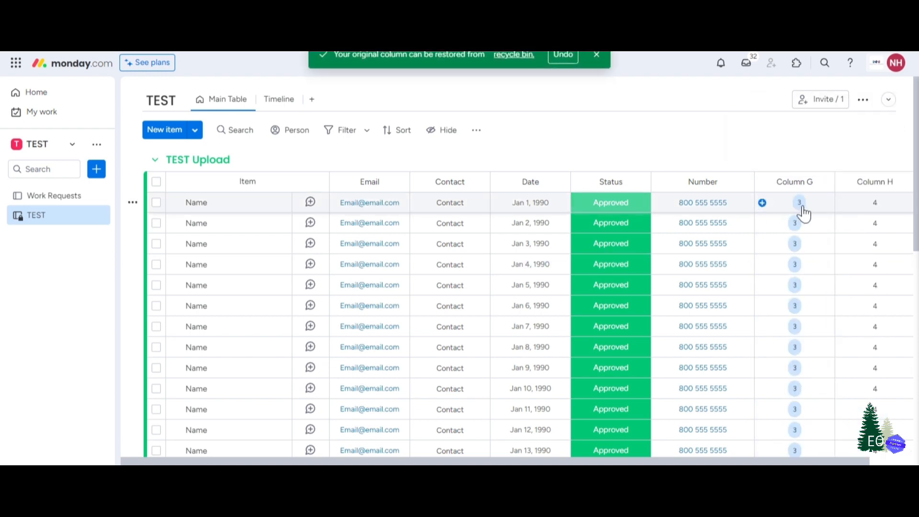